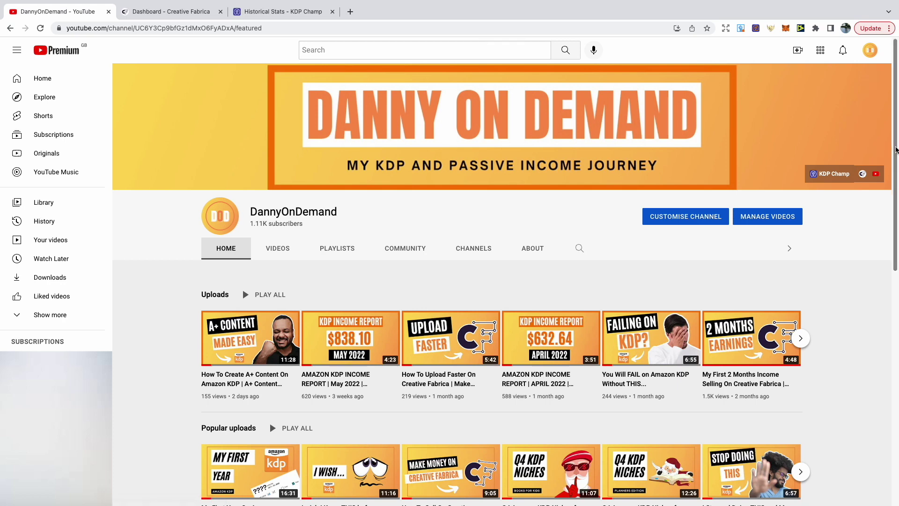
scroll(892, 149, "down", 3)
scroll(500, 281, "down", 4)
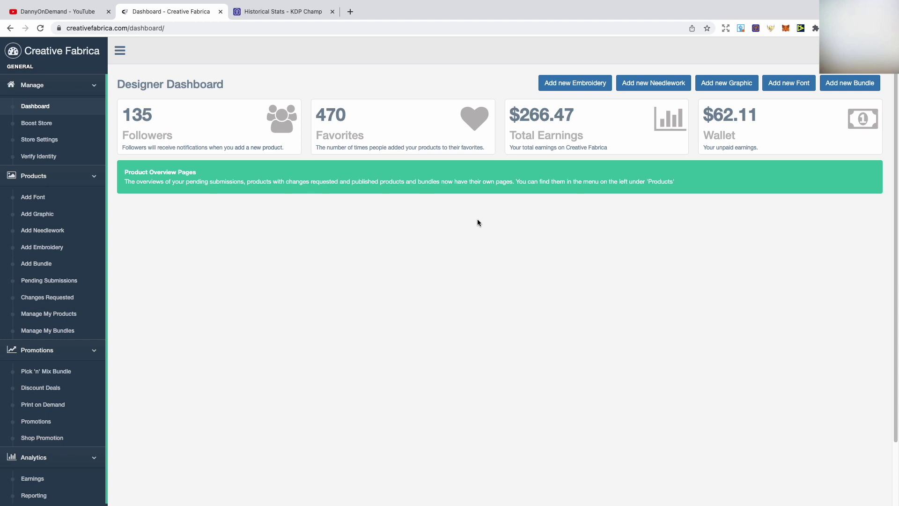
- Leave the Creative Fabrica dashboard for the KDP Champ historical stats tab
left_click(299, 13)
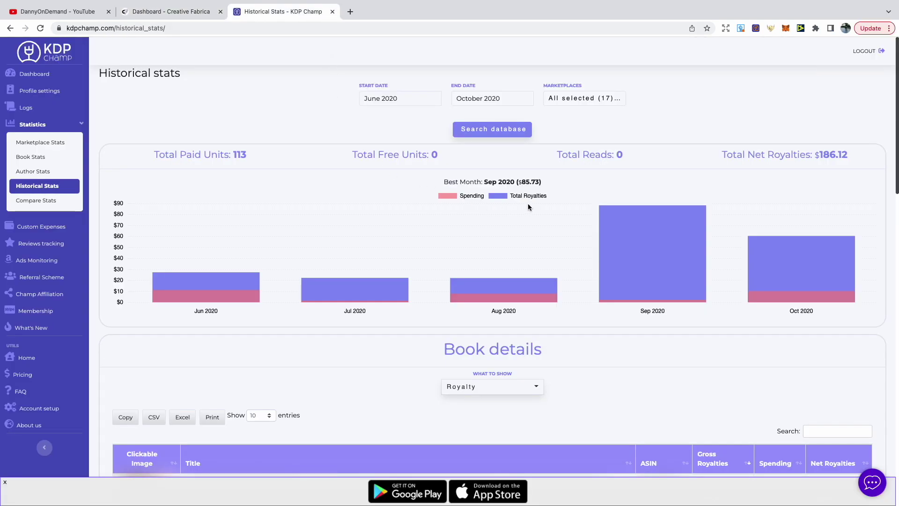
- Highlight the $186.12 total net royalties and the $220.56 gross royalties total
left_click_drag(816, 154, 857, 150)
left_click(857, 150)
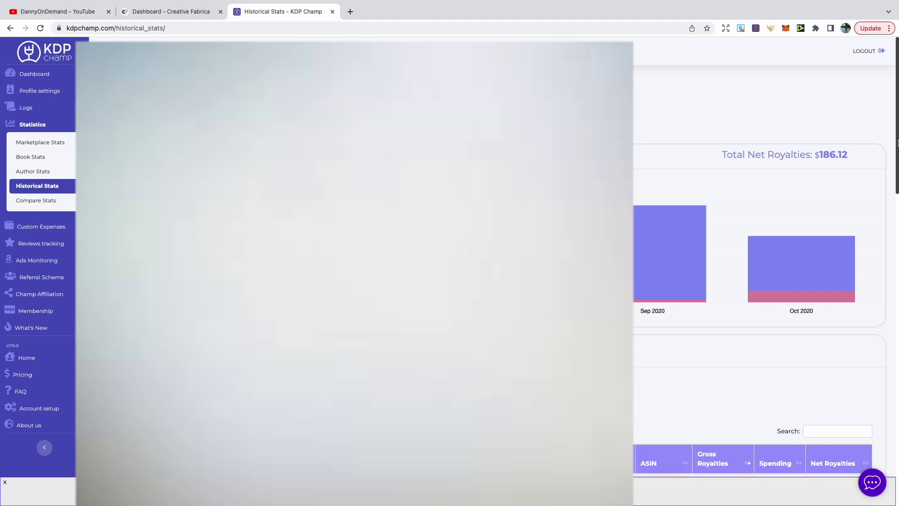
left_click_drag(898, 143, 896, 458)
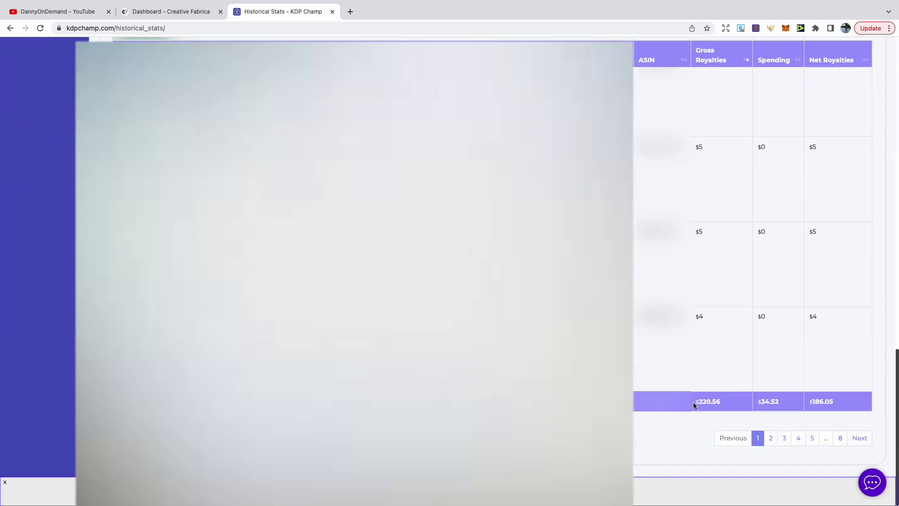
left_click_drag(694, 405, 724, 405)
- Return to the Creative Fabrica designer dashboard tab
left_click(174, 12)
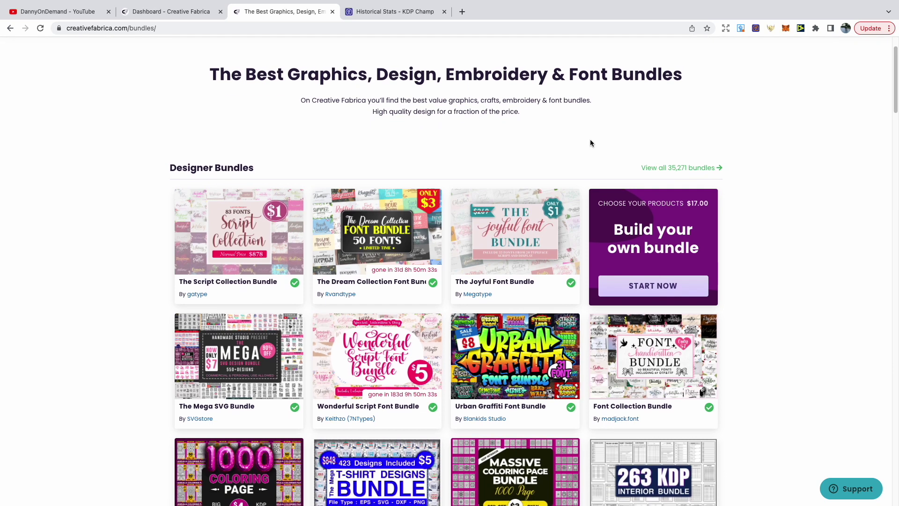
scroll(591, 144, "down", 2)
left_click_drag(896, 114, 896, 172)
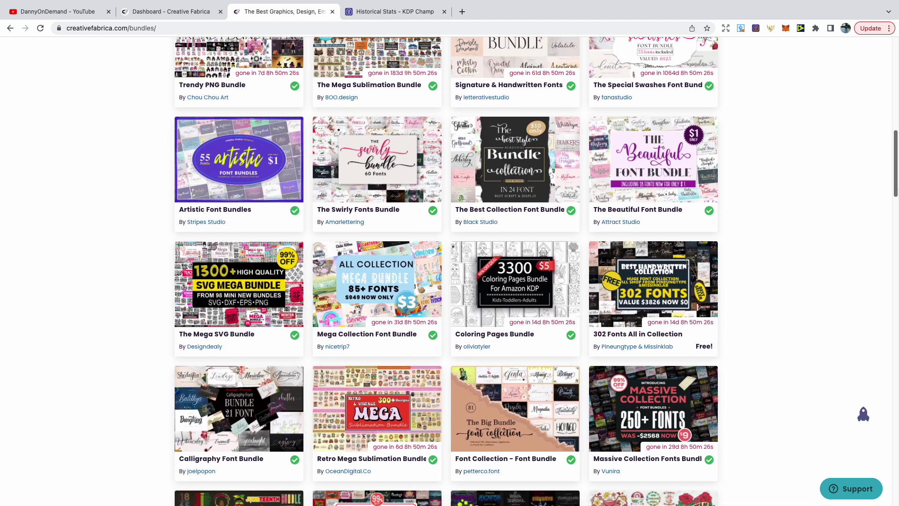
left_click_drag(897, 172, 895, 238)
scroll(451, 281, "down", 1)
scroll(450, 282, "down", 1)
scroll(449, 281, "down", 1)
scroll(896, 217, "down", 1)
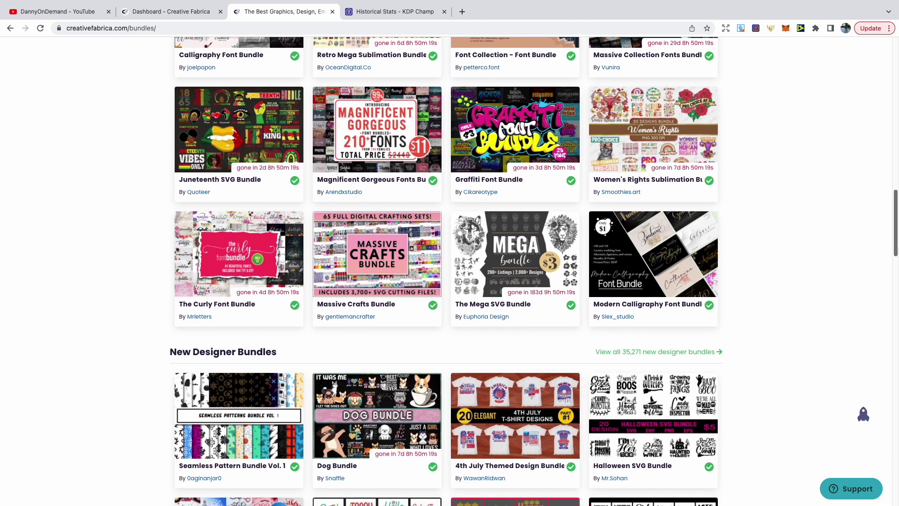